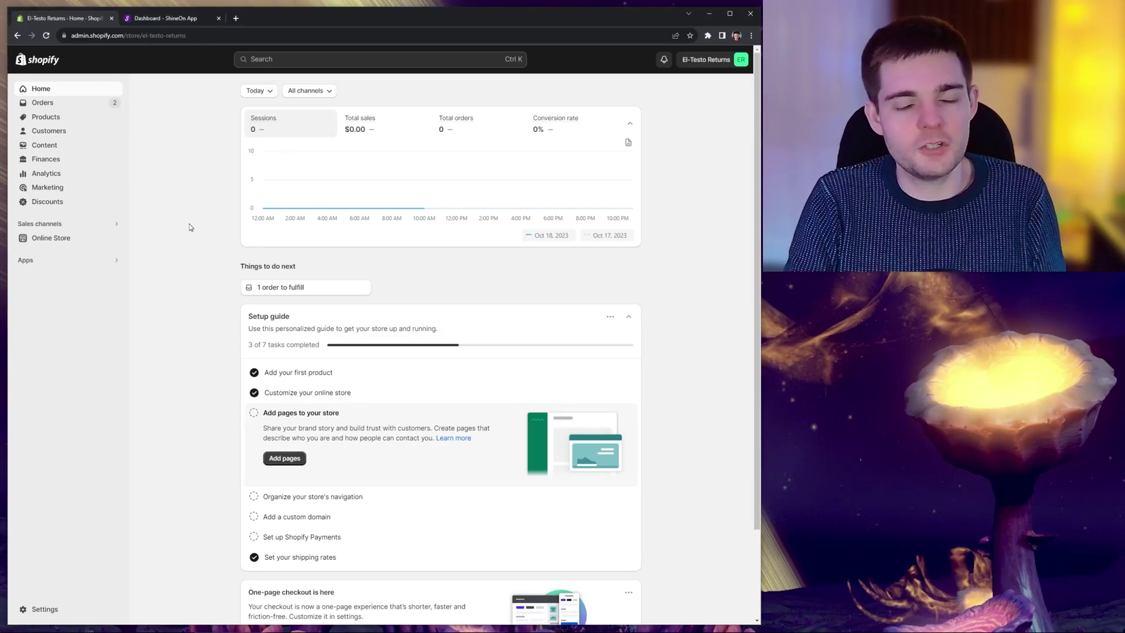
Create a new shipping profile in Shipping and delivery named 'ShineOn Priority'
{"action": "left_click", "coordinate": [43, 609]}
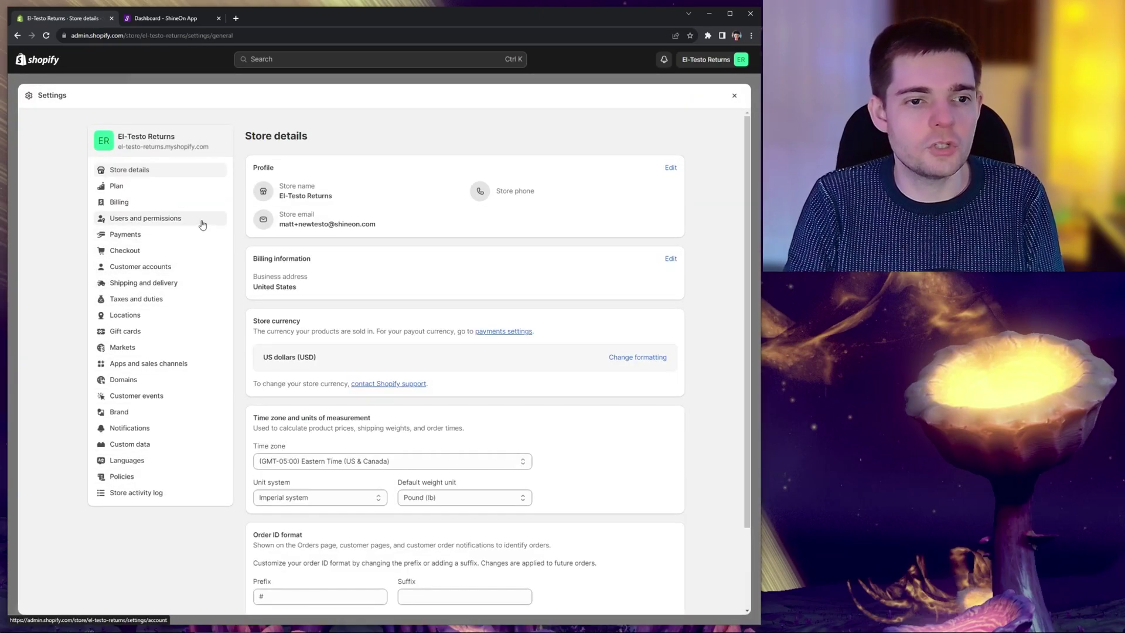
{"action": "left_click", "coordinate": [180, 282]}
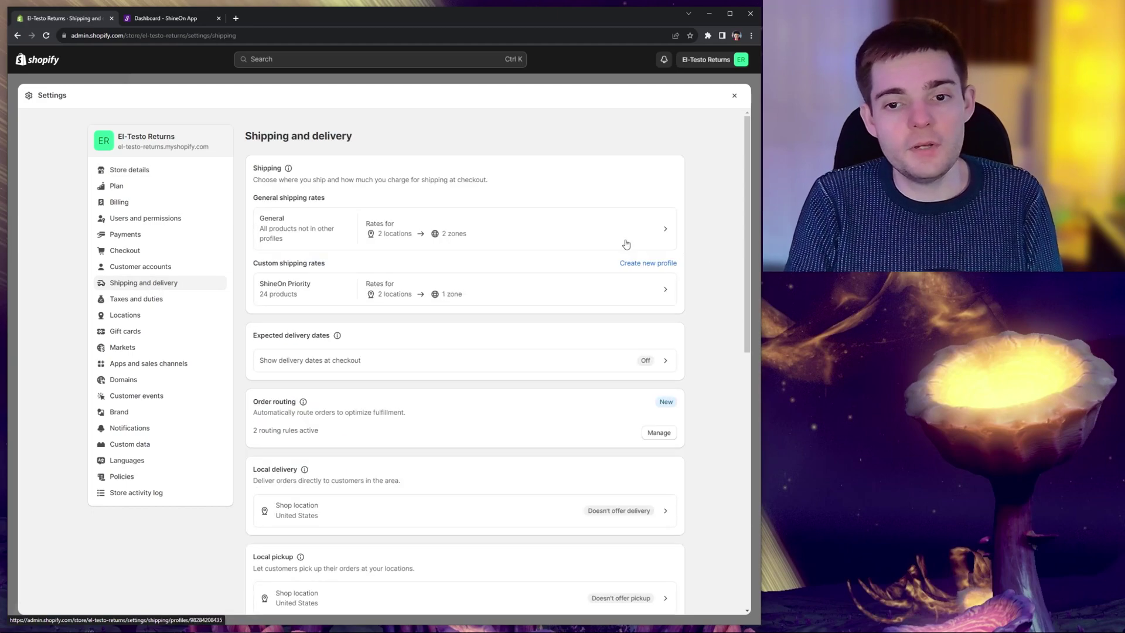
{"action": "left_click", "coordinate": [655, 264]}
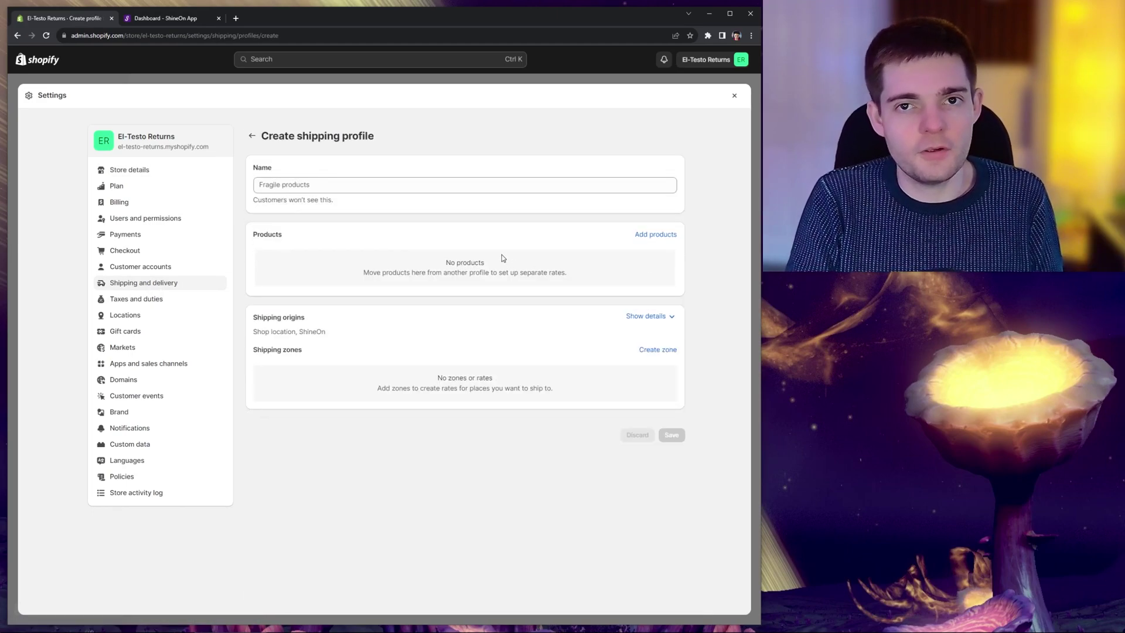
{"action": "left_click", "coordinate": [428, 189]}
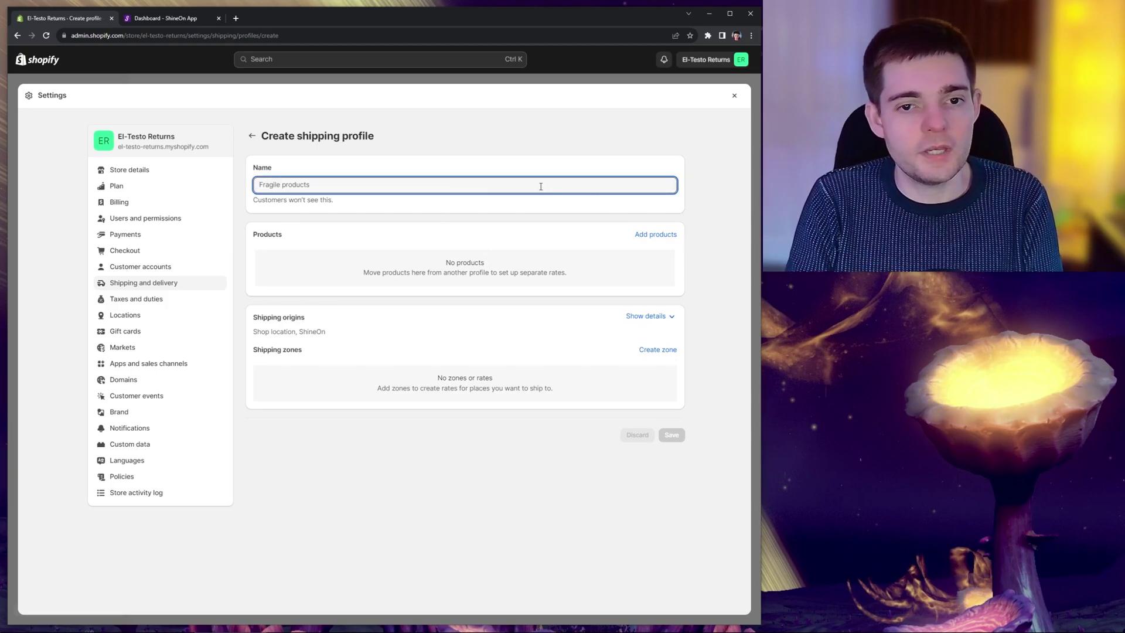
{"action": "type", "text": "ShineON"}
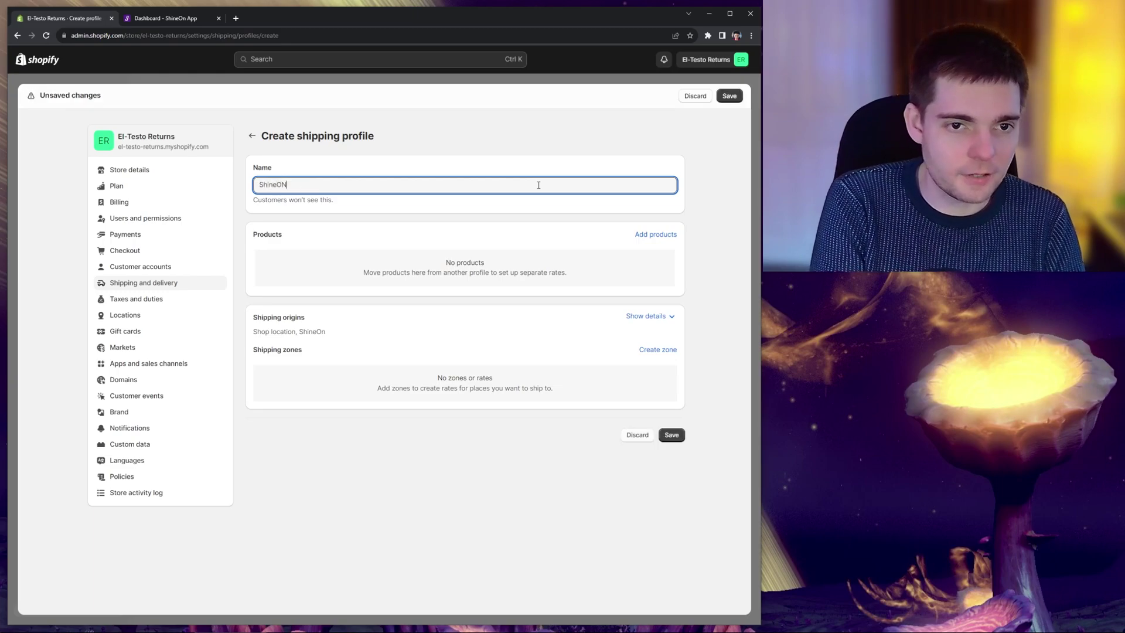
{"action": "key", "text": "BackSpace"}
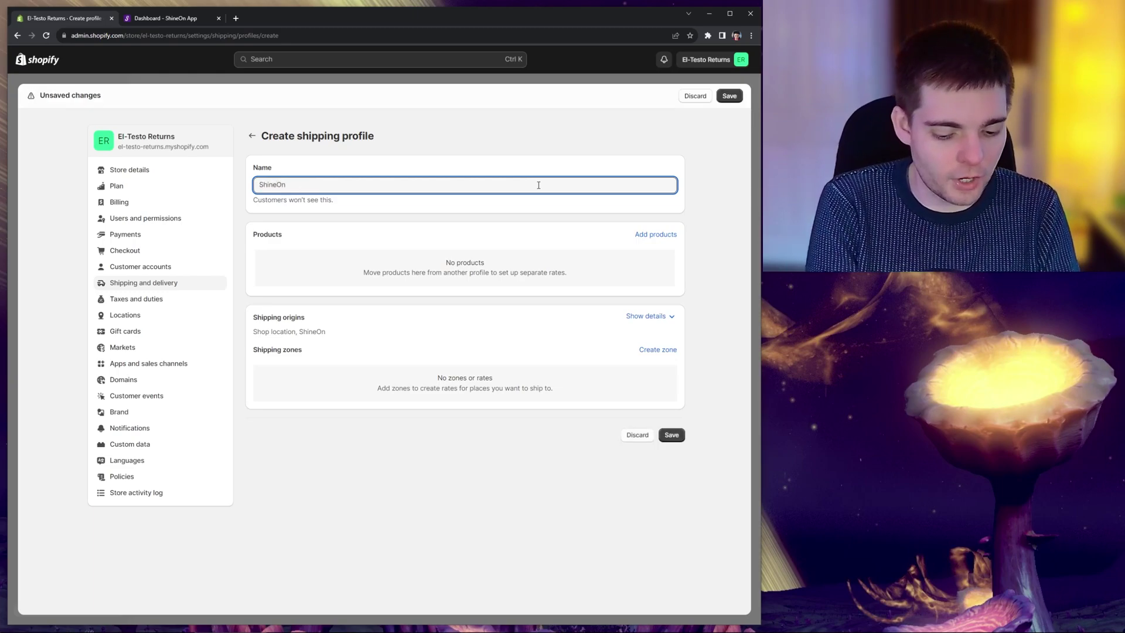
{"action": "type", "text": " Priority"}
{"action": "left_click", "coordinate": [622, 209]}
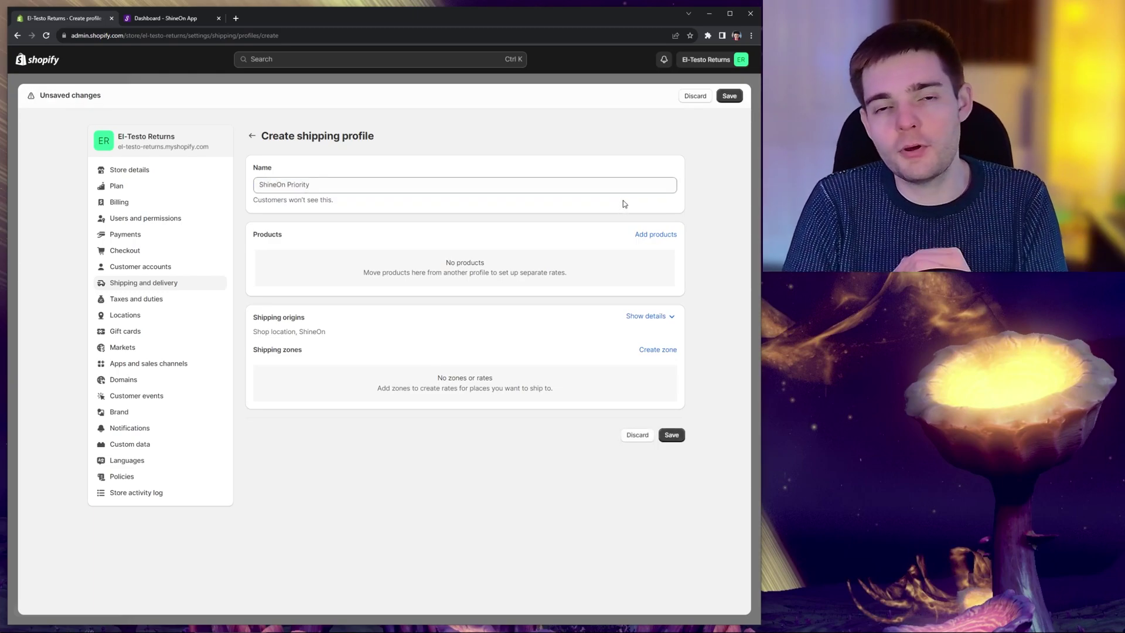
Add all displayed store products to the ShineOn Priority profile
{"action": "left_click", "coordinate": [656, 234]}
{"action": "left_click", "coordinate": [291, 219]}
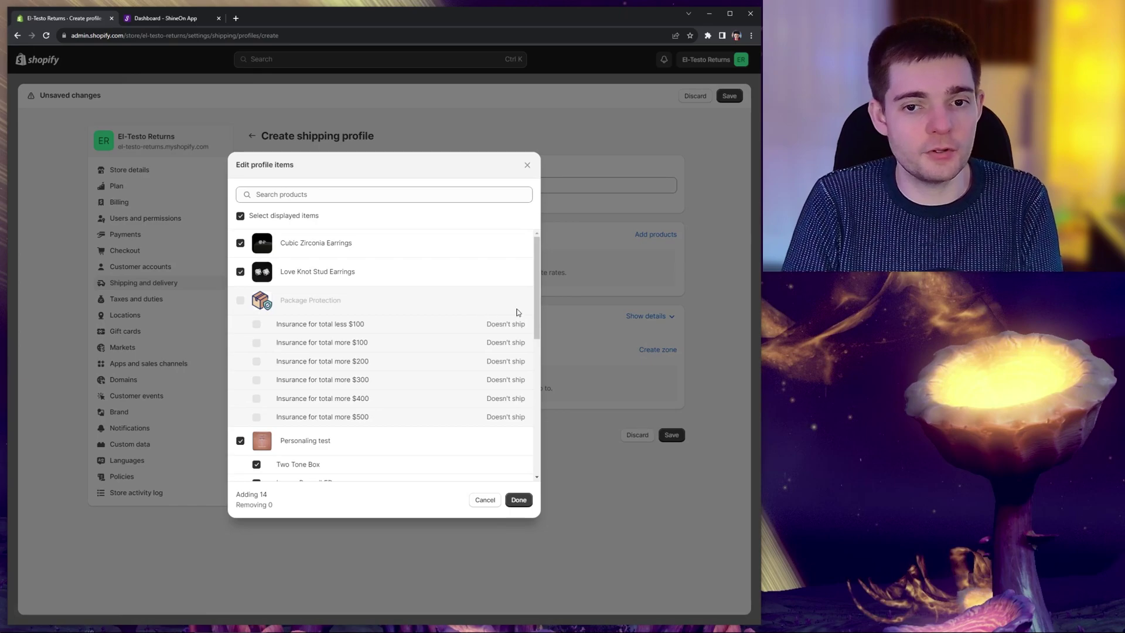
{"action": "left_click_drag", "start_coordinate": [537, 275], "coordinate": [526, 476]}
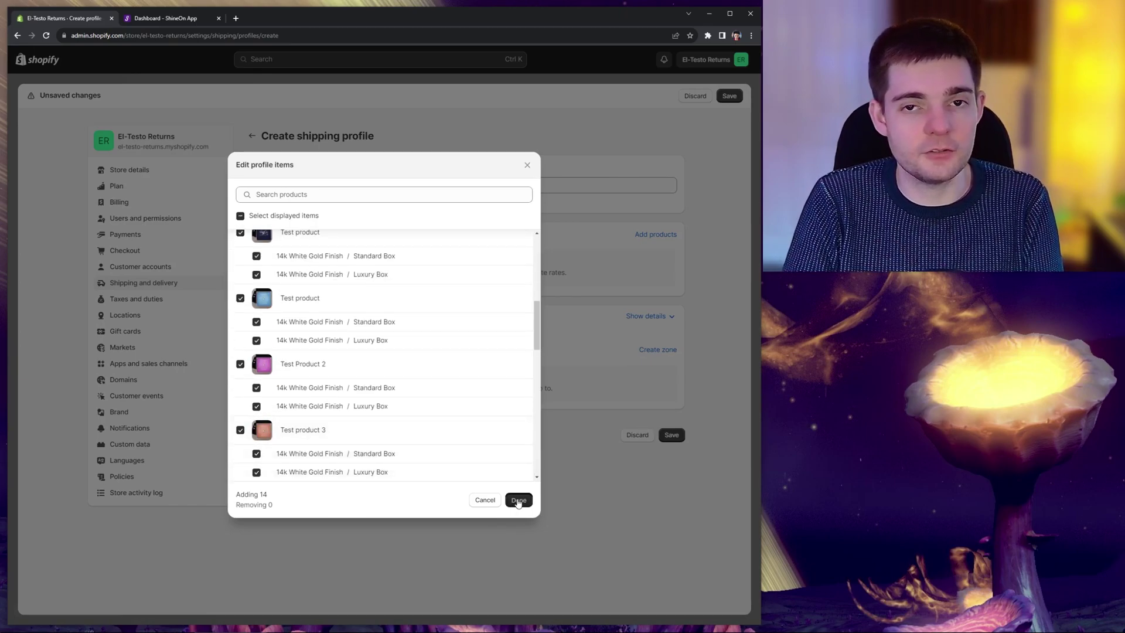
{"action": "left_click", "coordinate": [519, 501]}
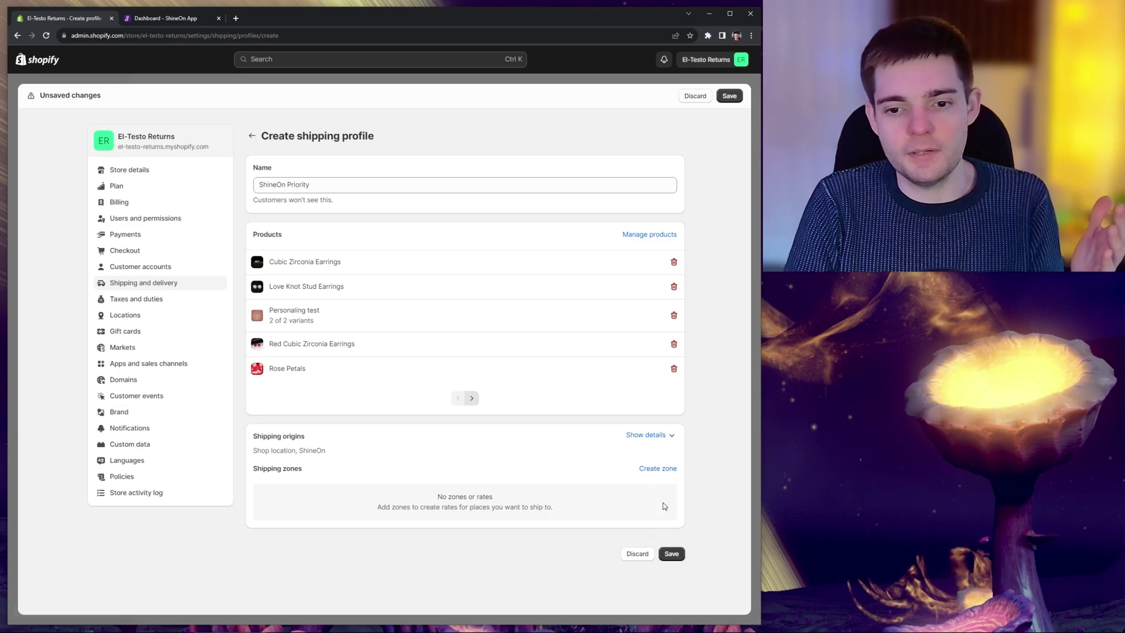
Create a zone named USA that covers the United States
{"action": "left_click", "coordinate": [659, 468]}
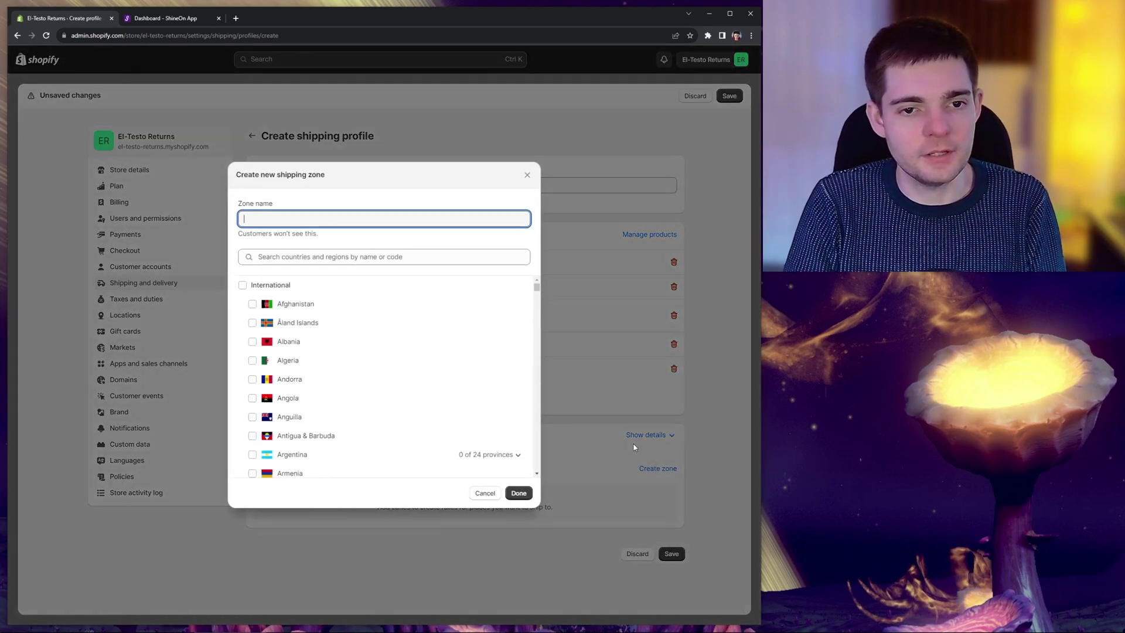
{"action": "left_click", "coordinate": [357, 257]}
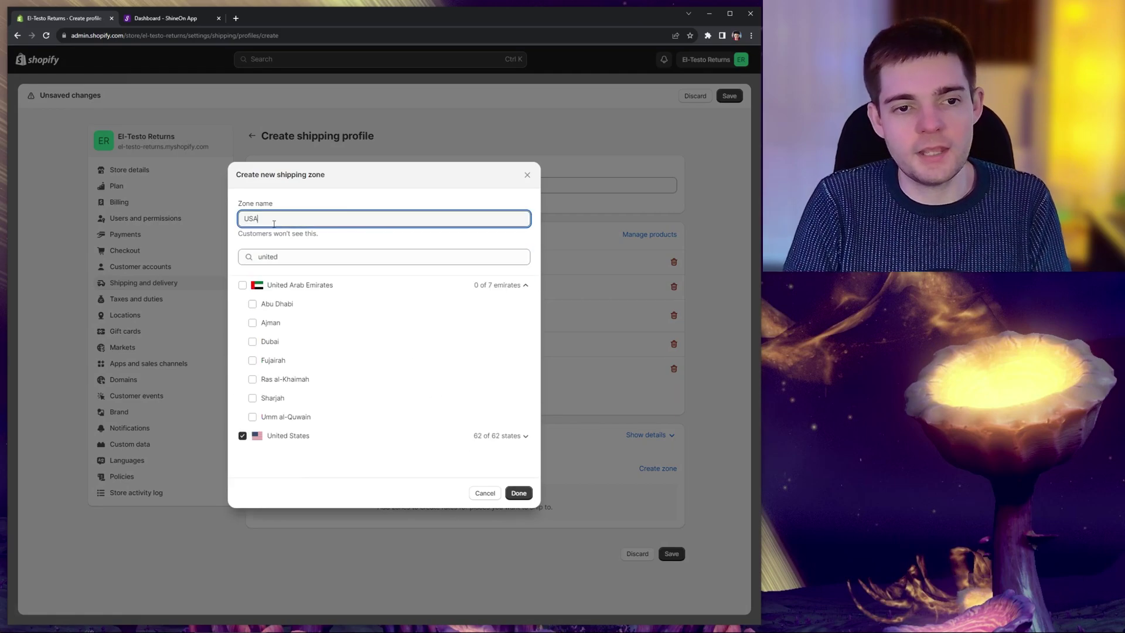
{"action": "left_click", "coordinate": [519, 492]}
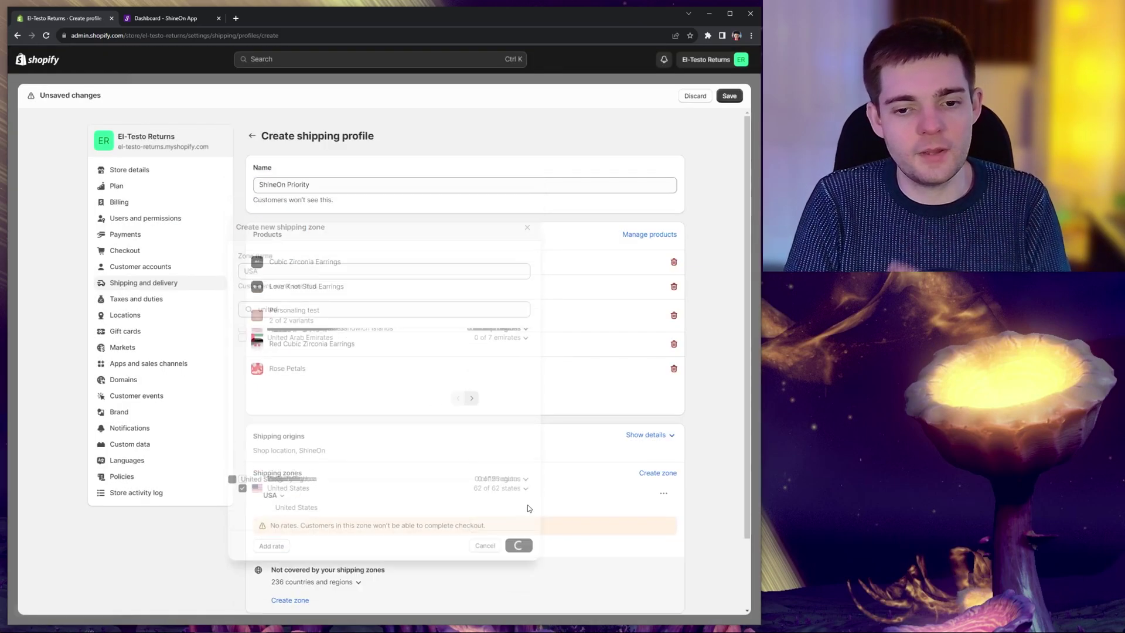
{"action": "scroll", "coordinate": [690, 508], "scroll_direction": "down", "scroll_amount": 2}
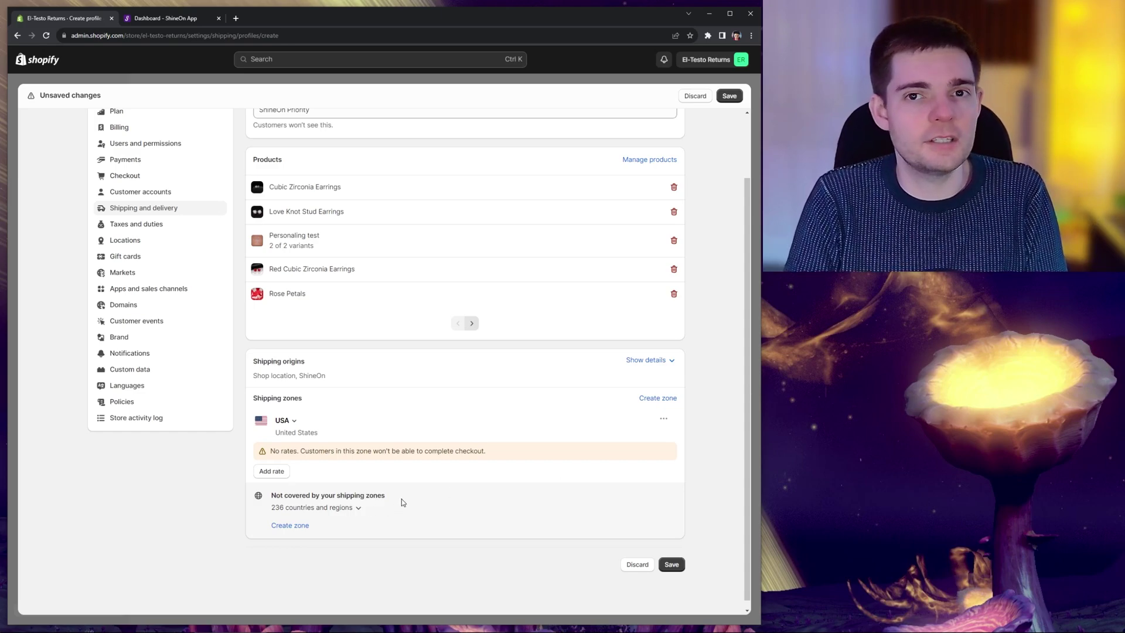
Add a free Standard rate to the USA zone
{"action": "left_click", "coordinate": [279, 476]}
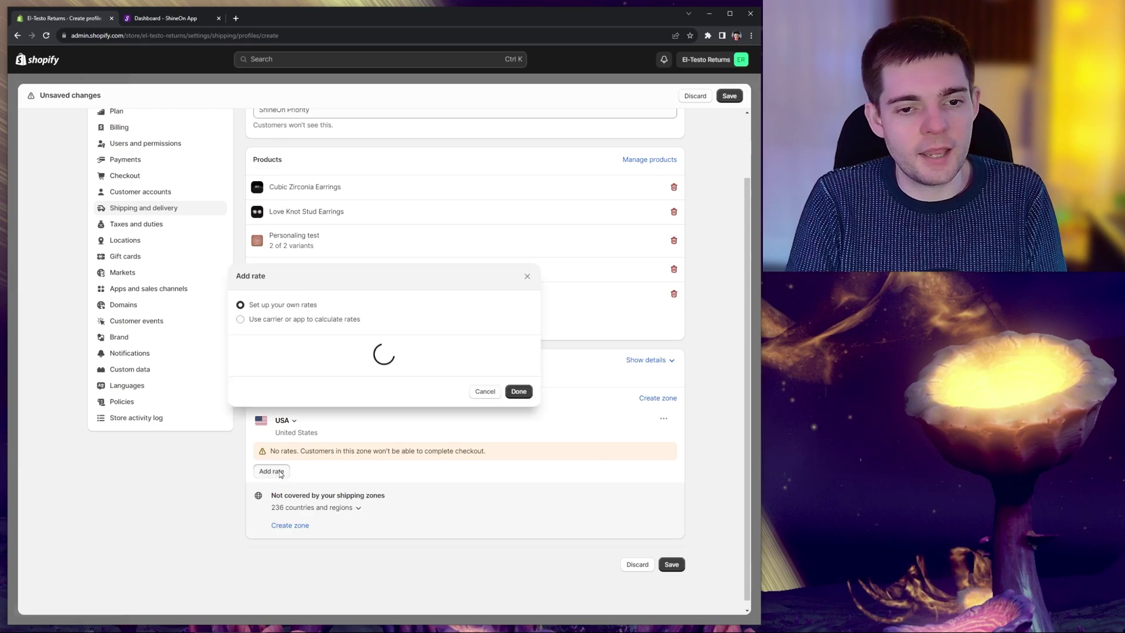
{"action": "left_click", "coordinate": [294, 330]}
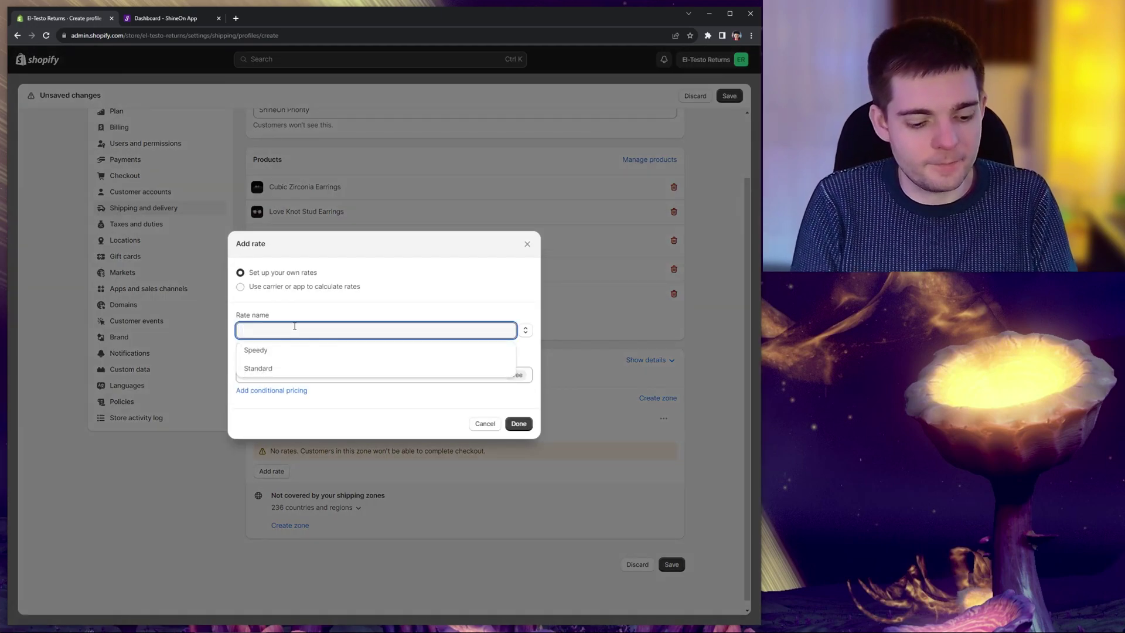
{"action": "left_click", "coordinate": [288, 370]}
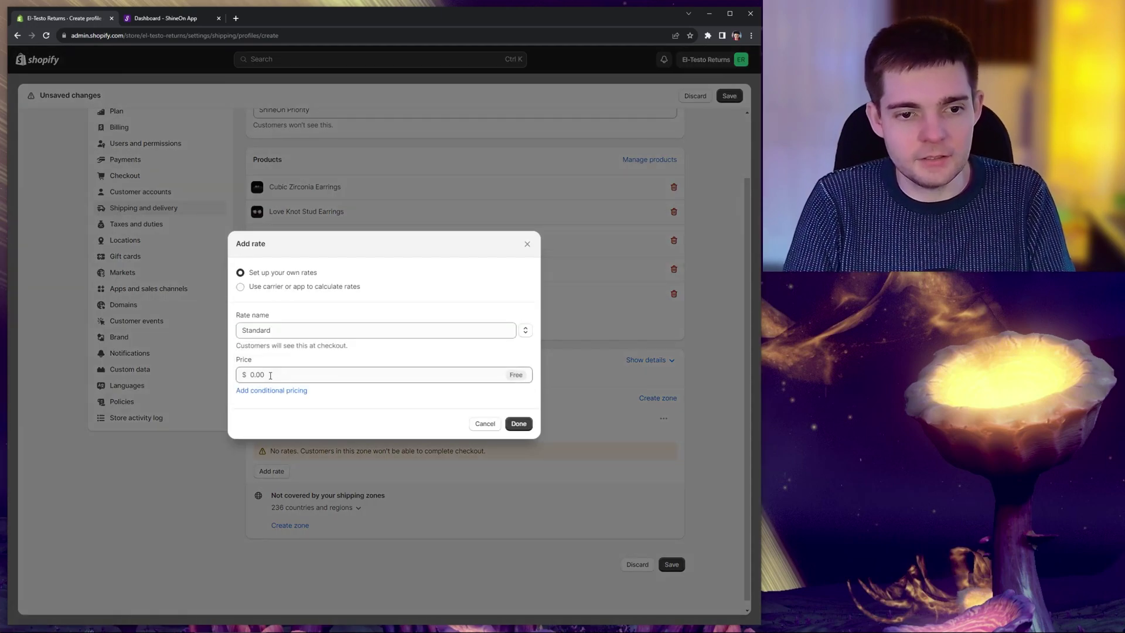
{"action": "left_click", "coordinate": [290, 374]}
{"action": "left_click", "coordinate": [356, 358]}
{"action": "left_click", "coordinate": [520, 425]}
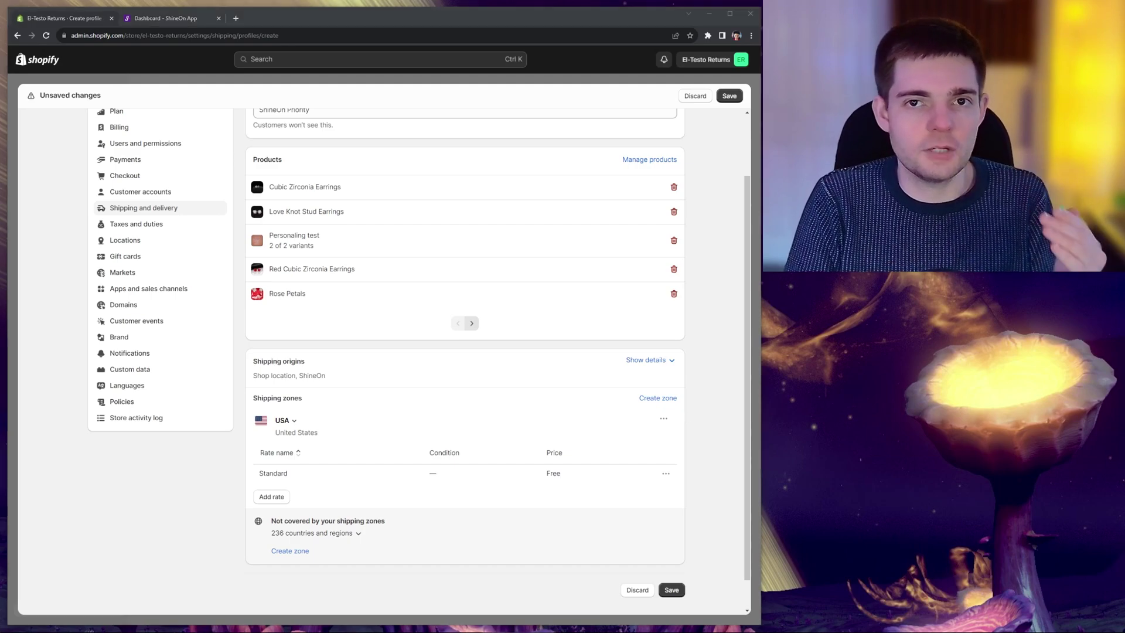
Begin a Speedy rate, then discard the half-filled rate dialog
{"action": "left_click", "coordinate": [272, 496]}
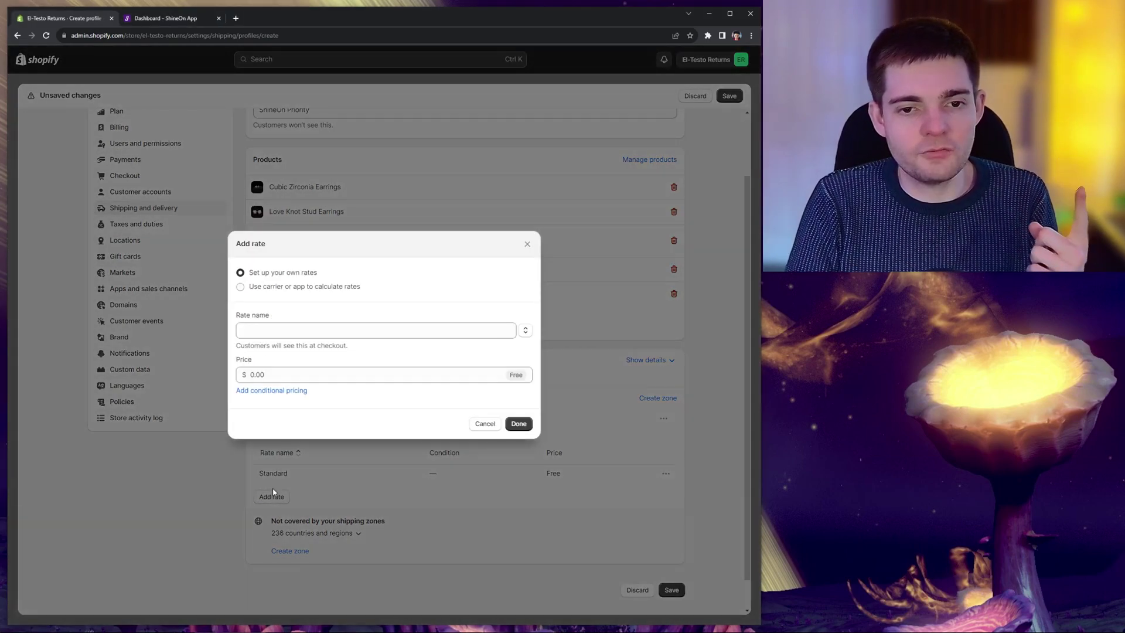
{"action": "left_click", "coordinate": [289, 328]}
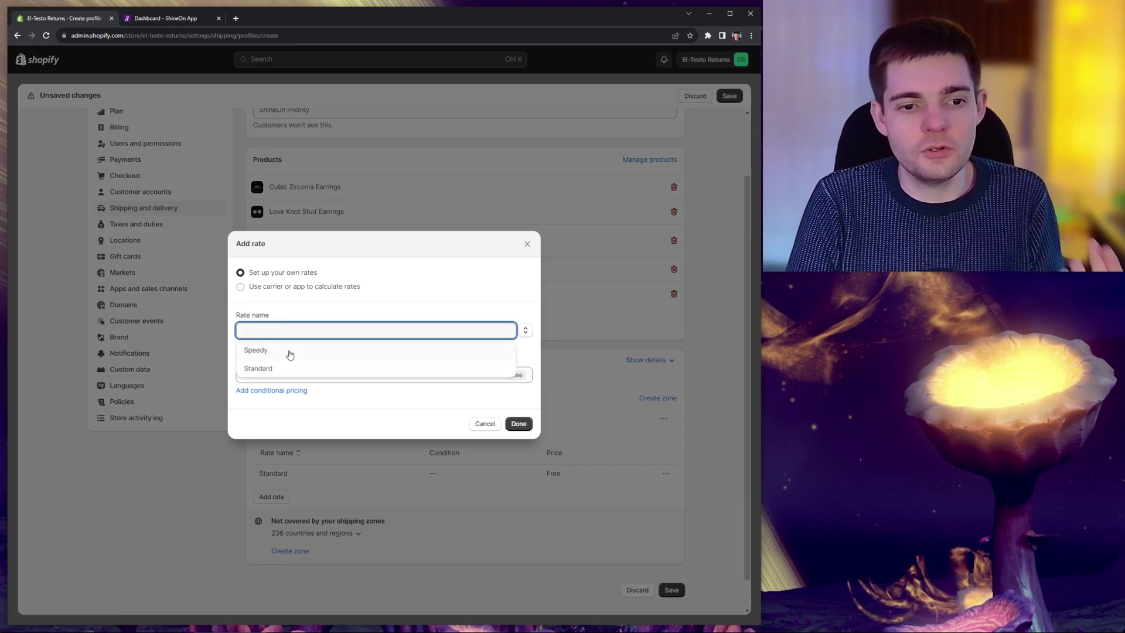
{"action": "left_click", "coordinate": [290, 352]}
{"action": "left_click", "coordinate": [306, 329]}
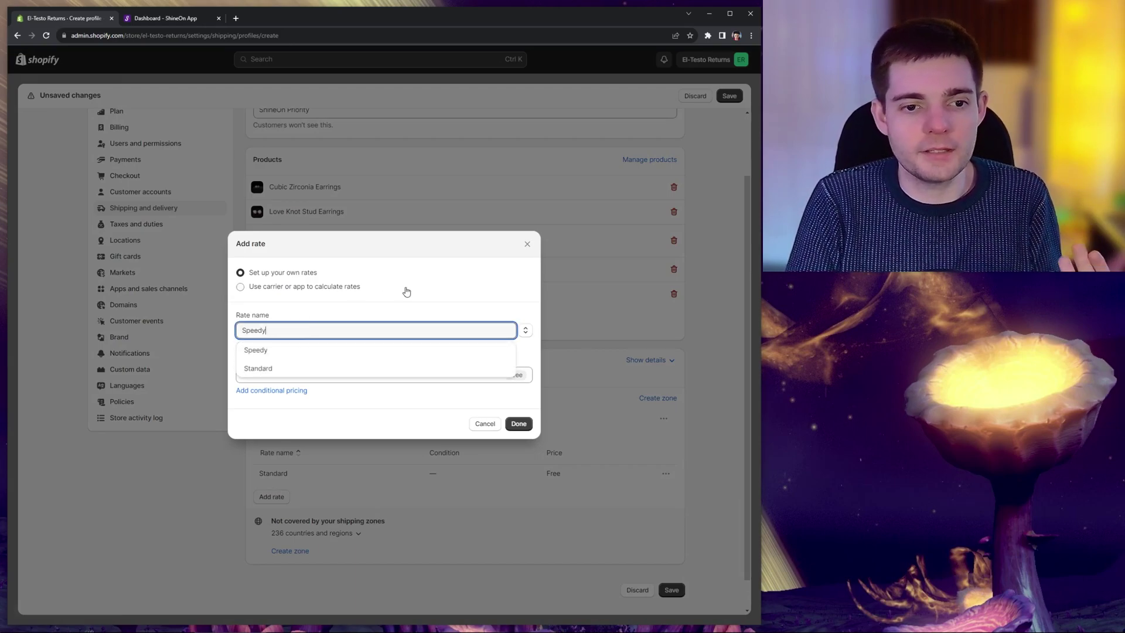
{"action": "left_click", "coordinate": [334, 287]}
{"action": "left_click", "coordinate": [484, 567]}
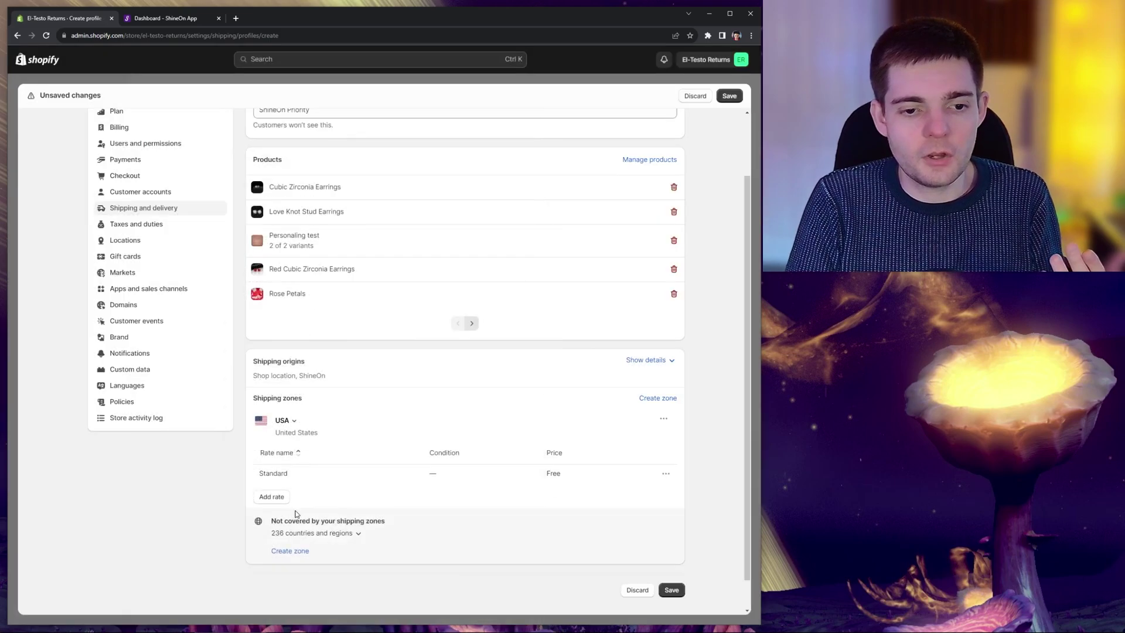
Add a Speedy rate priced $10.00 to the USA zone, then save the profile
{"action": "left_click", "coordinate": [276, 498]}
{"action": "left_click", "coordinate": [284, 330]}
{"action": "left_click", "coordinate": [269, 352]}
{"action": "type", "text": "Speedy"}
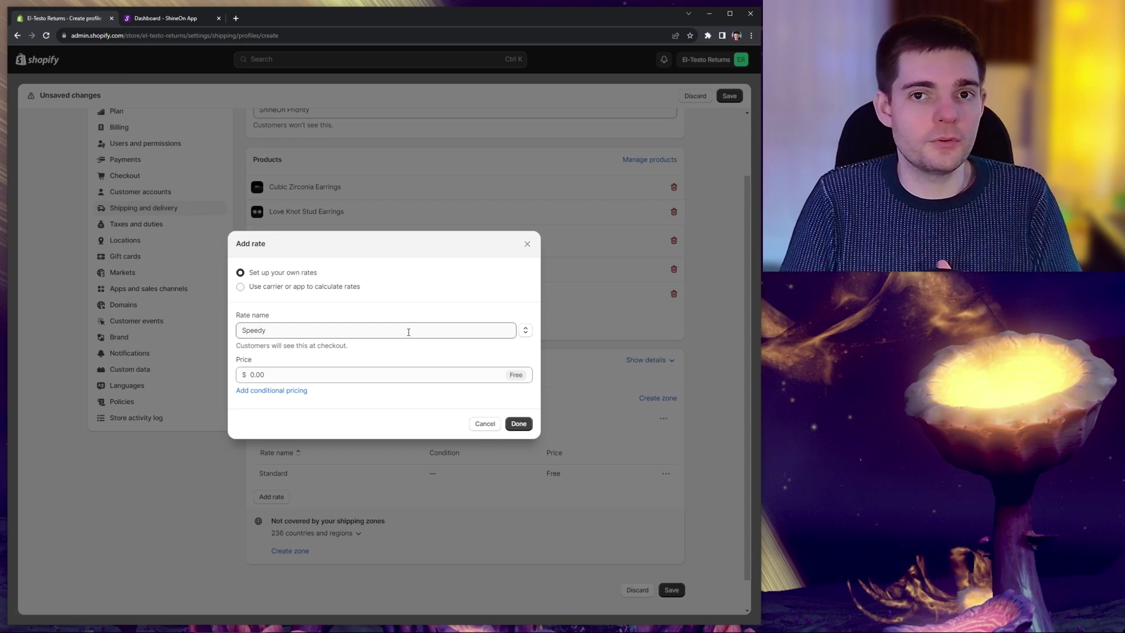
{"action": "key", "text": "Tab"}
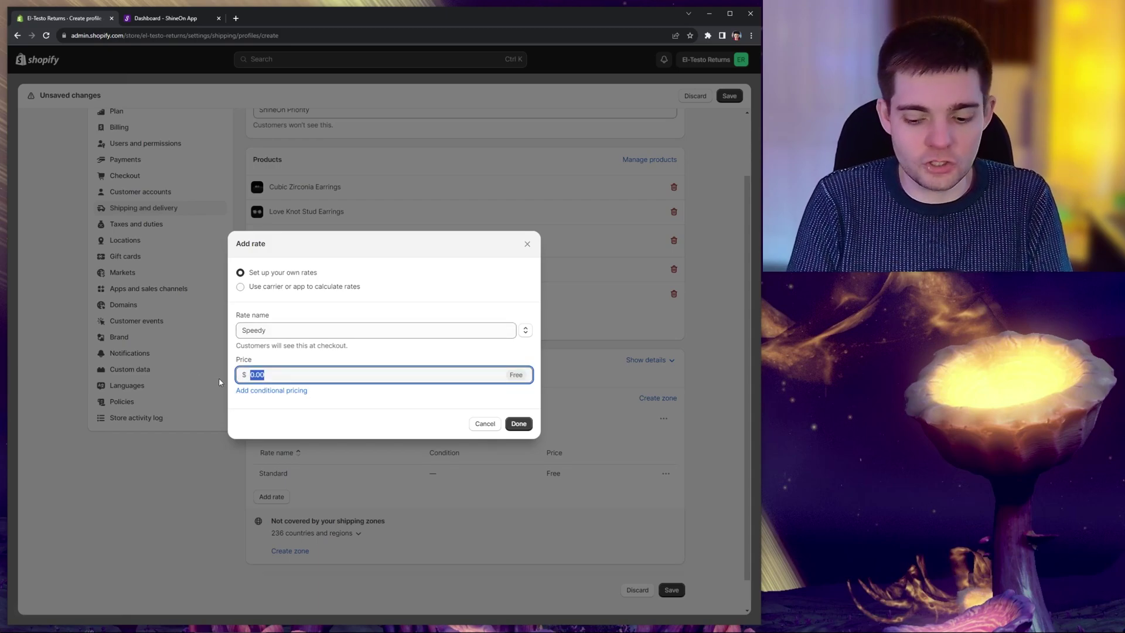
{"action": "type", "text": "10"}
{"action": "left_click", "coordinate": [391, 431]}
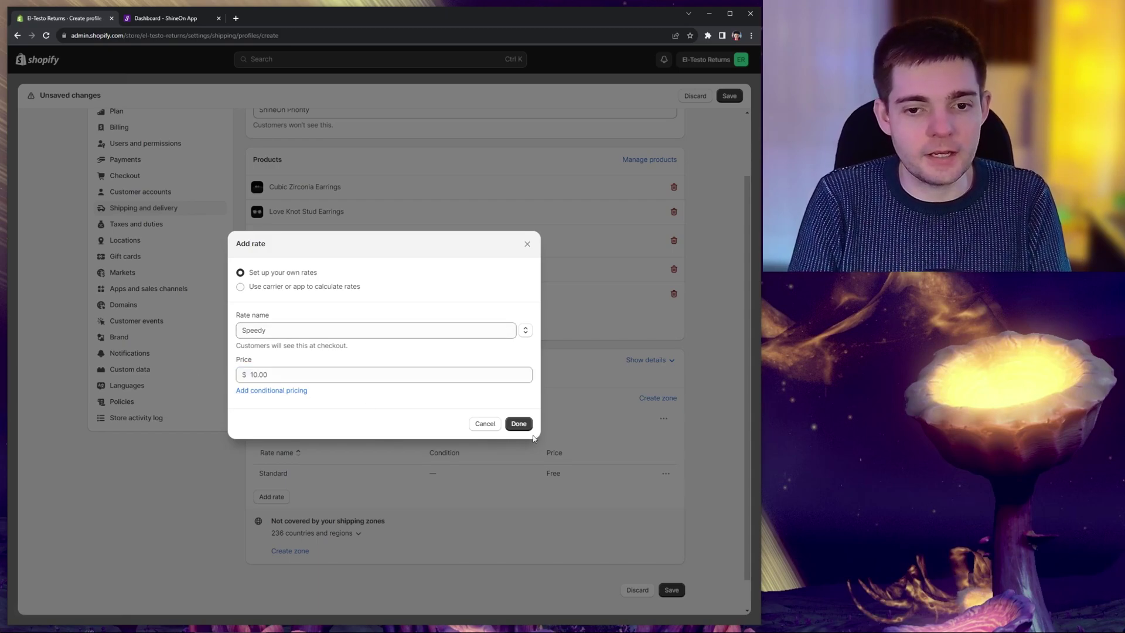
{"action": "left_click", "coordinate": [520, 423]}
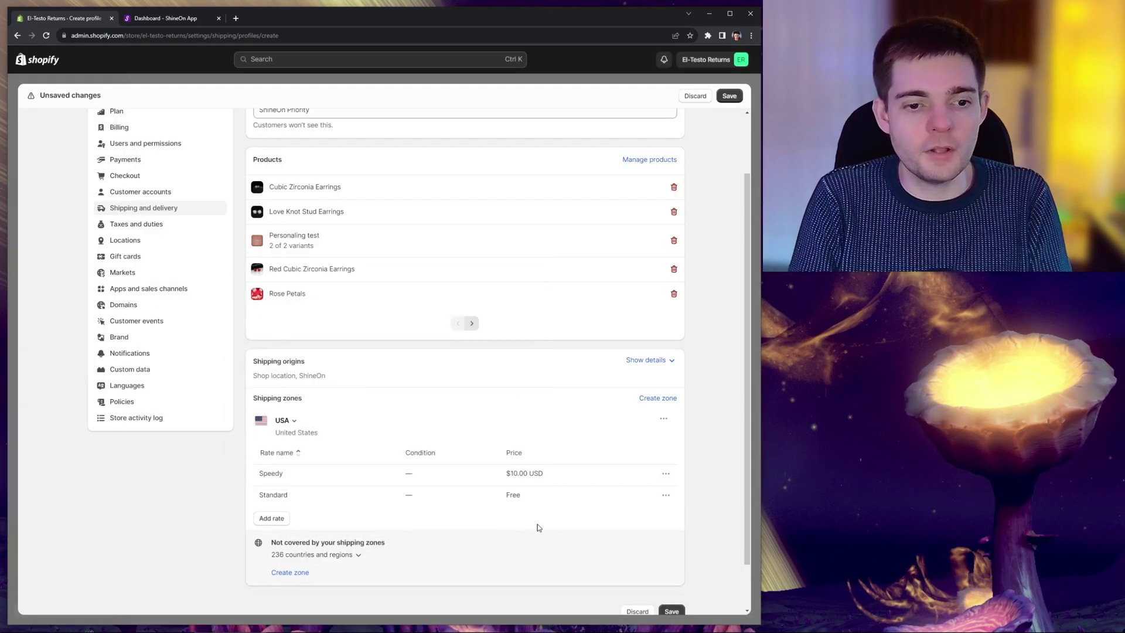
{"action": "scroll", "coordinate": [744, 421], "scroll_direction": "down", "scroll_amount": 2}
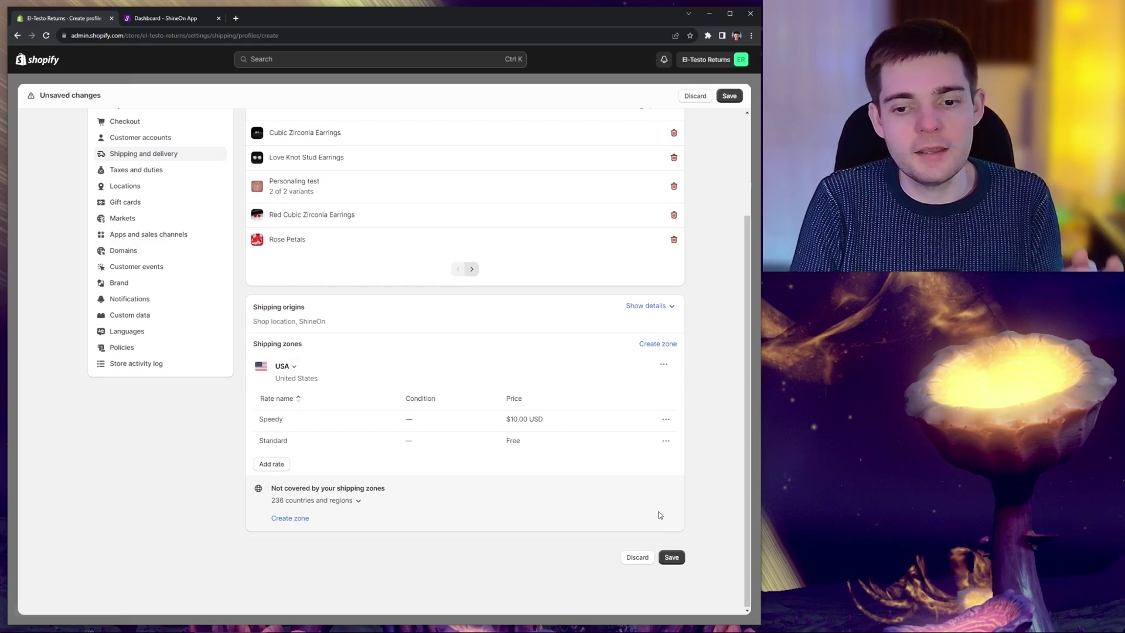
{"action": "scroll", "coordinate": [411, 272], "scroll_direction": "up", "scroll_amount": 3}
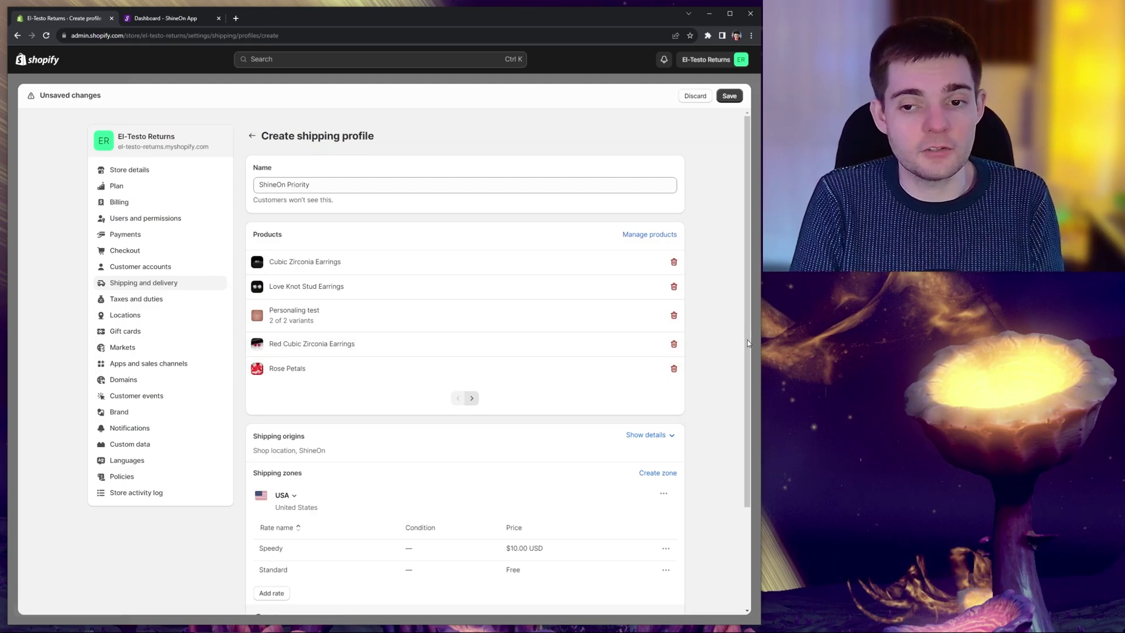
{"action": "scroll", "coordinate": [748, 339], "scroll_direction": "down", "scroll_amount": 3}
{"action": "left_click", "coordinate": [672, 558]}
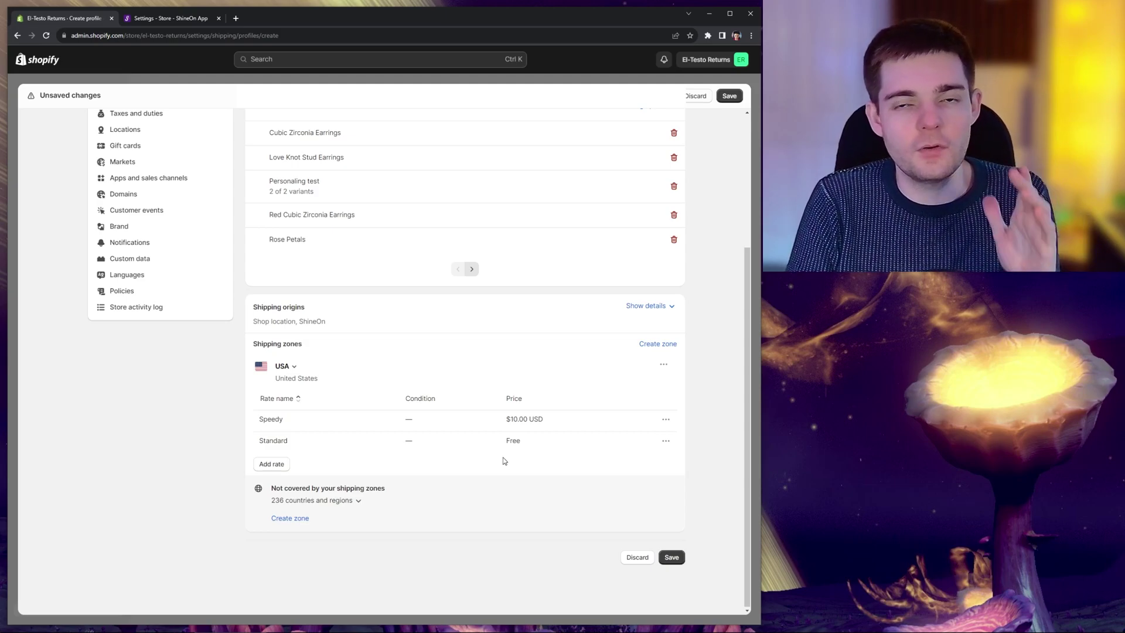
Switch to the ShineOn app and select the El-Testo Returns store
{"action": "left_click", "coordinate": [171, 18]}
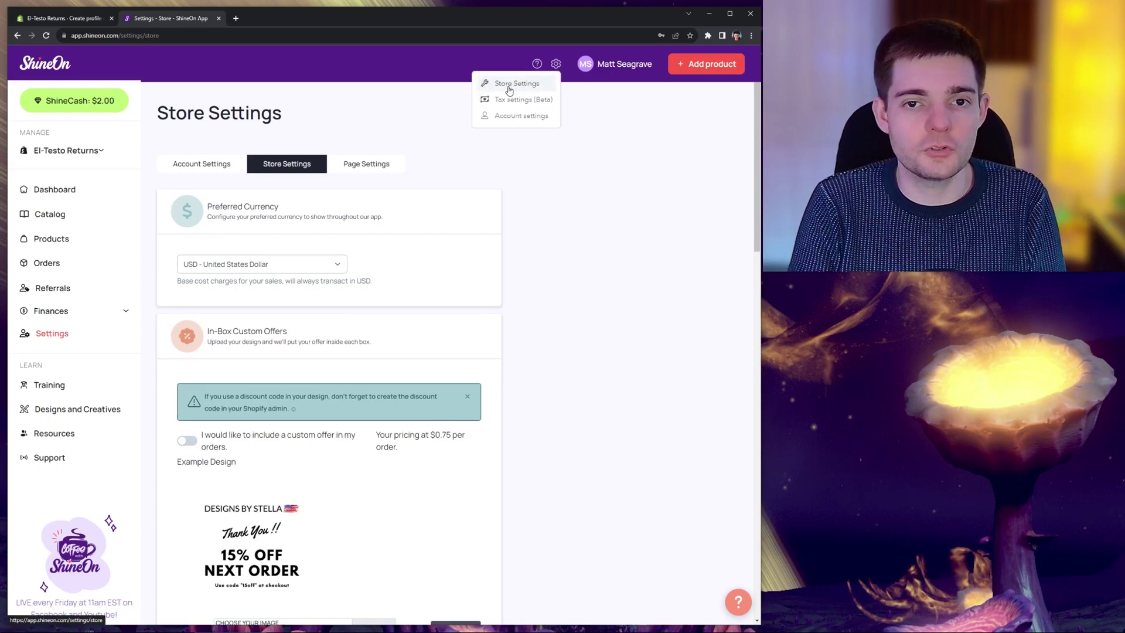
{"action": "left_click", "coordinate": [54, 151]}
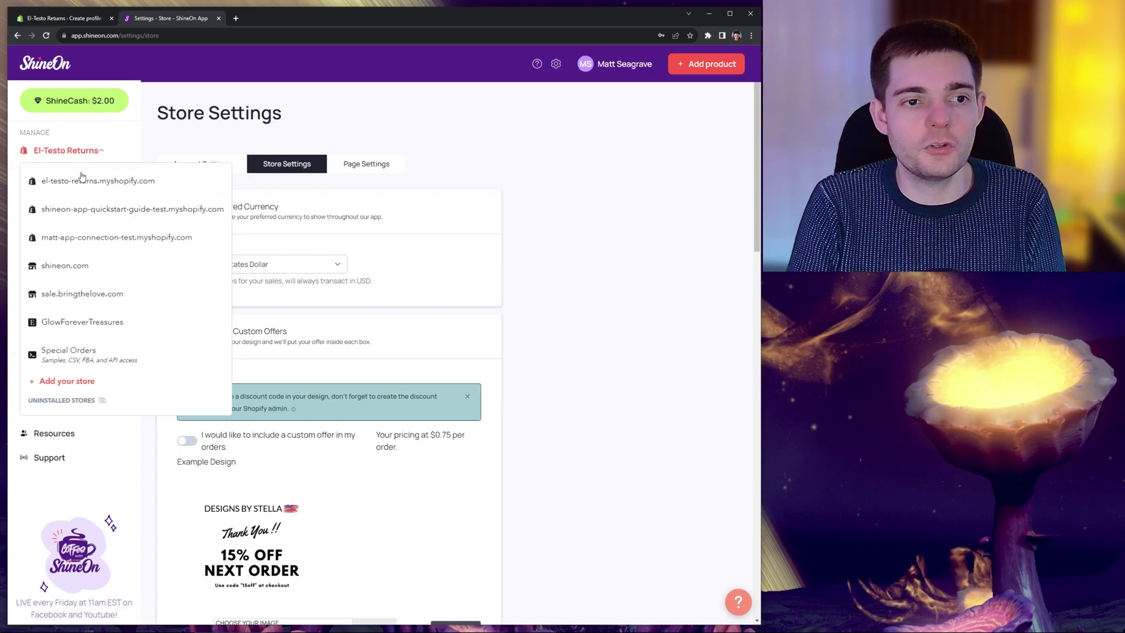
{"action": "left_click", "coordinate": [84, 181]}
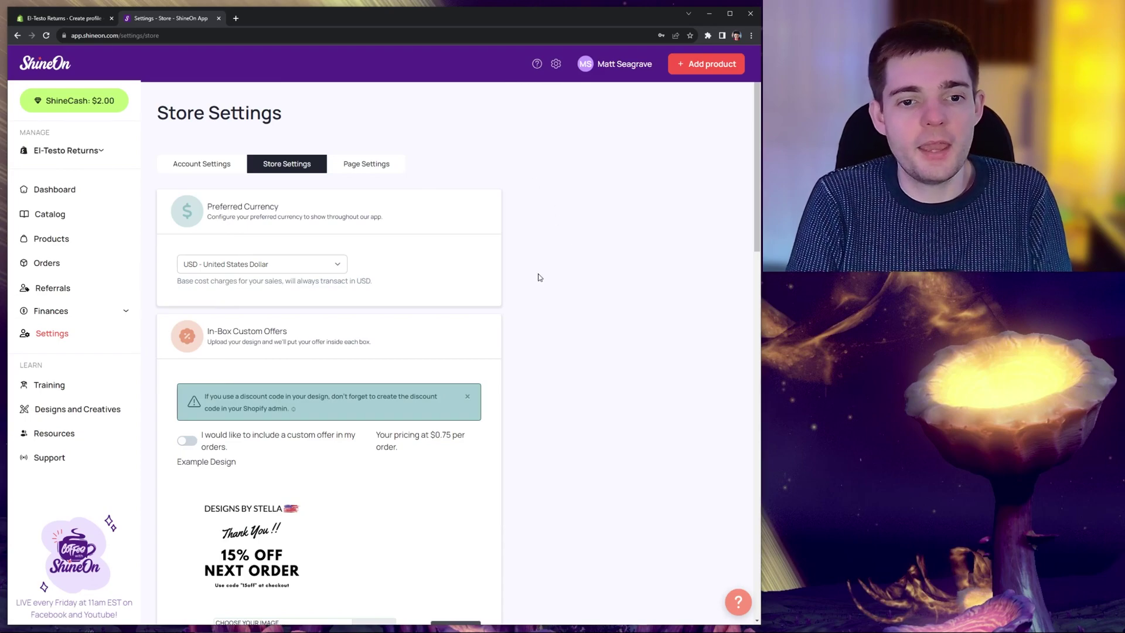
{"action": "scroll", "coordinate": [539, 279], "scroll_direction": "down", "scroll_amount": 2}
{"action": "scroll", "coordinate": [568, 254], "scroll_direction": "down", "scroll_amount": 4}
{"action": "scroll", "coordinate": [572, 270], "scroll_direction": "down", "scroll_amount": 3}
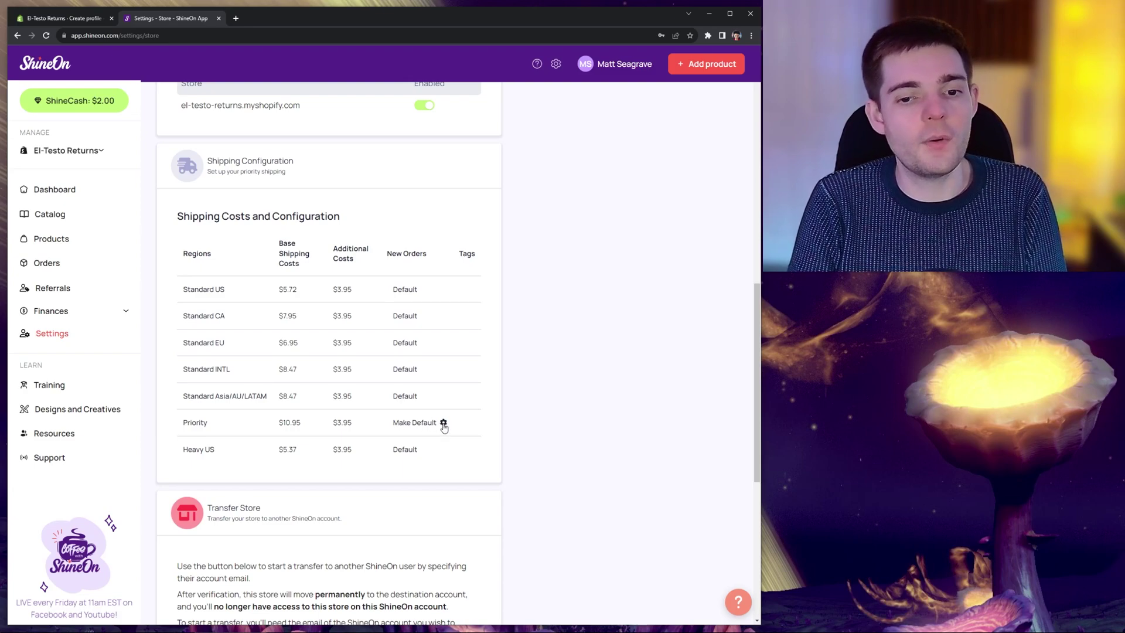
Add the keyword 'Speedy' to the Priority shipping service's mapping and save it
{"action": "left_click", "coordinate": [443, 422]}
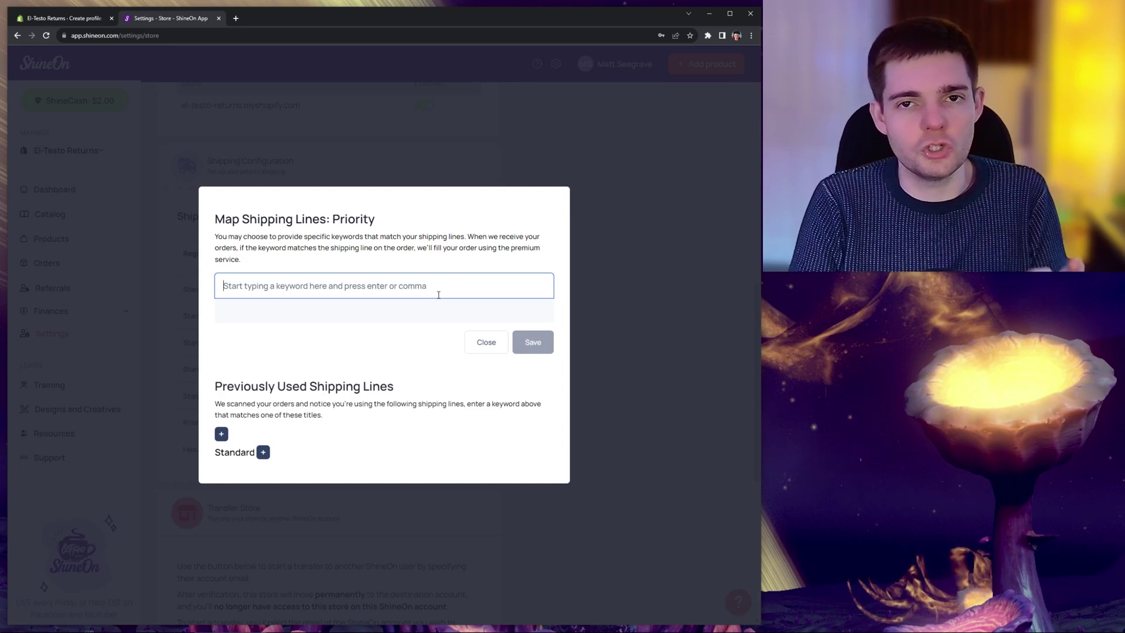
{"action": "type", "text": "Speedy"}
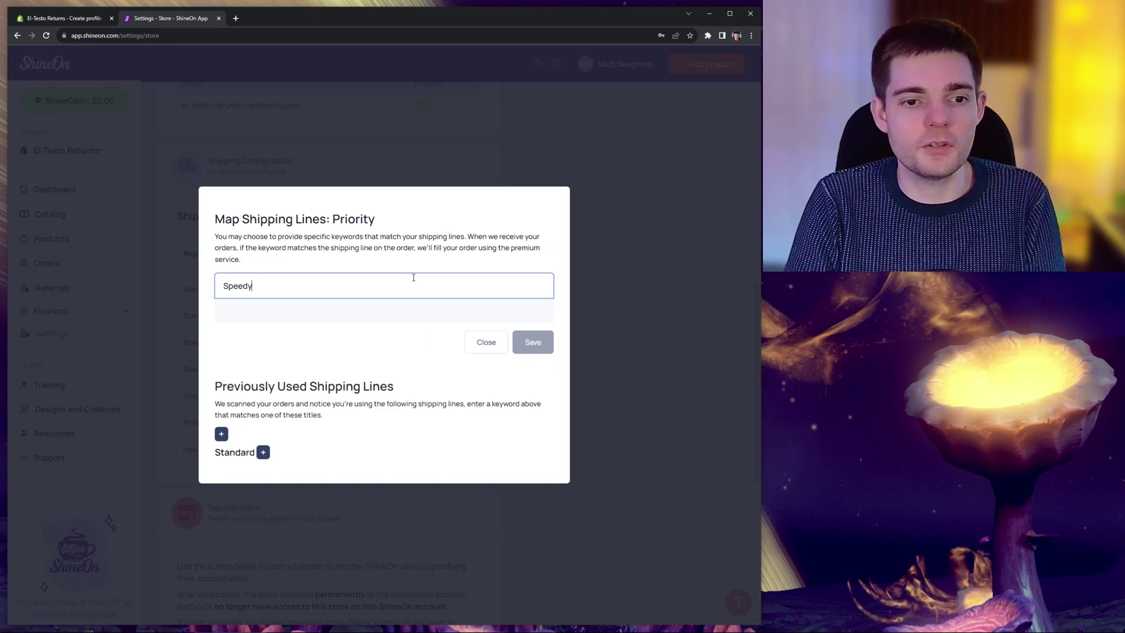
{"action": "key", "text": "Return"}
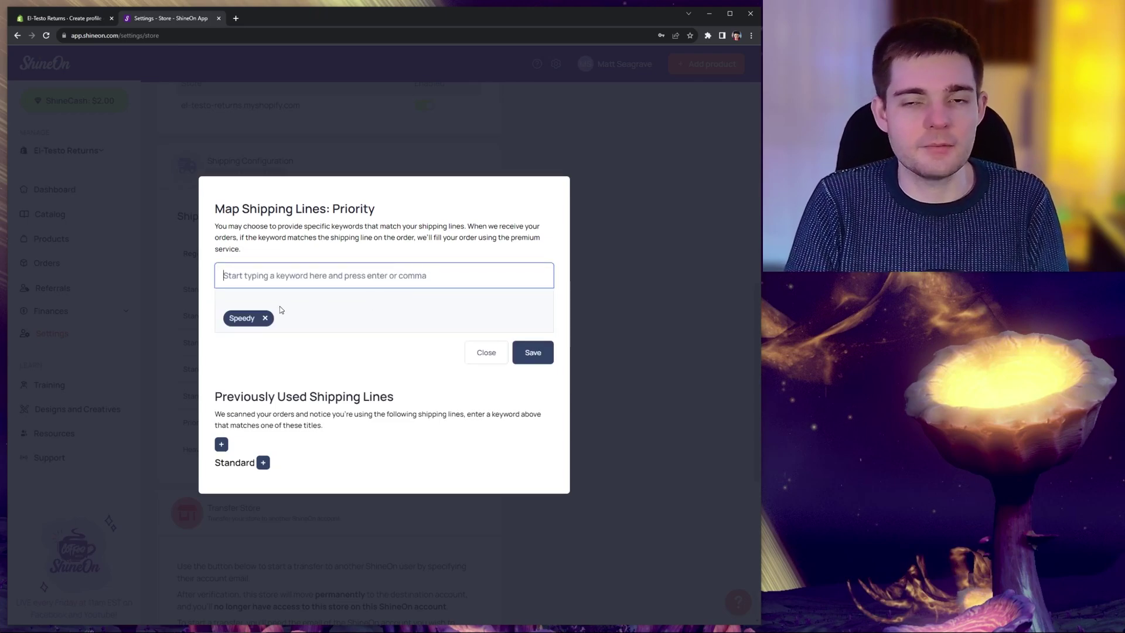
{"action": "left_click", "coordinate": [531, 353]}
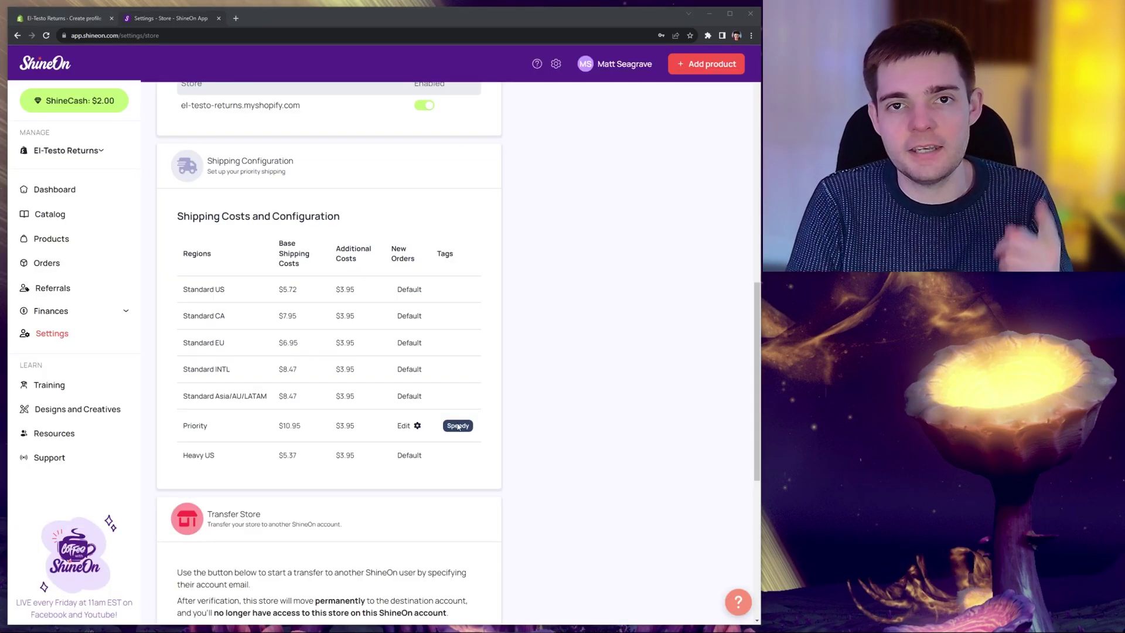
{"action": "left_click", "coordinate": [581, 324]}
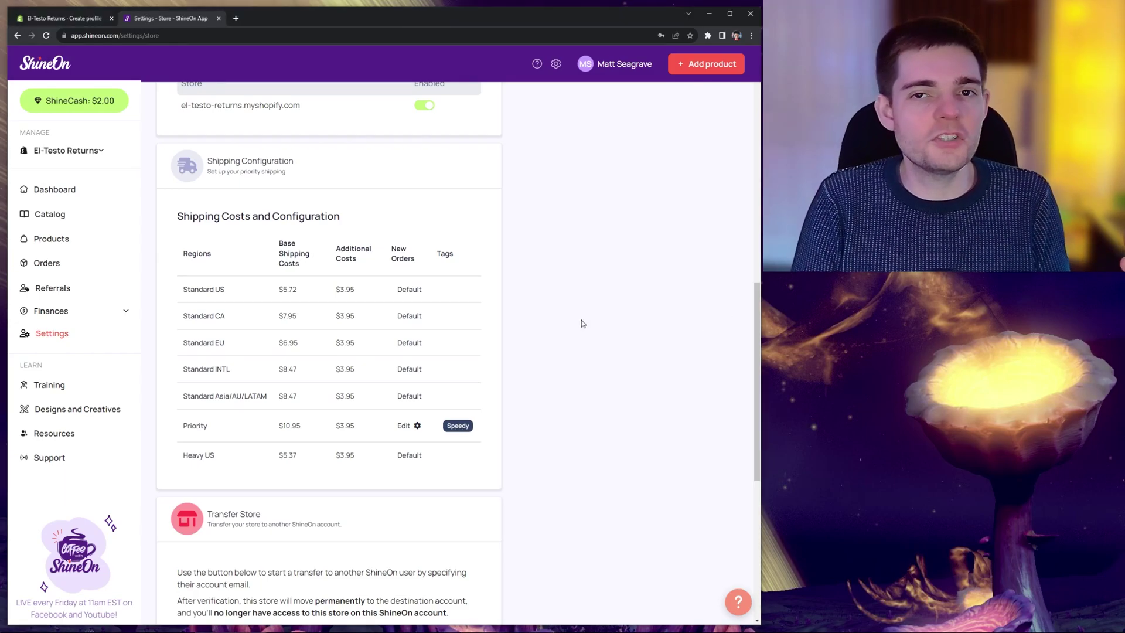